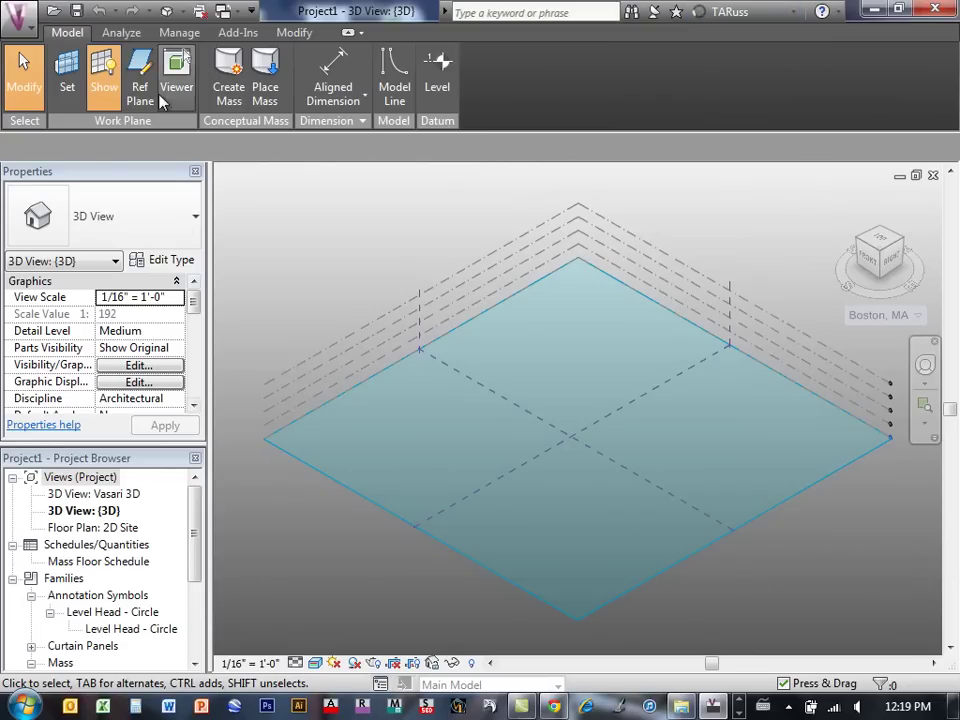
click(182, 11)
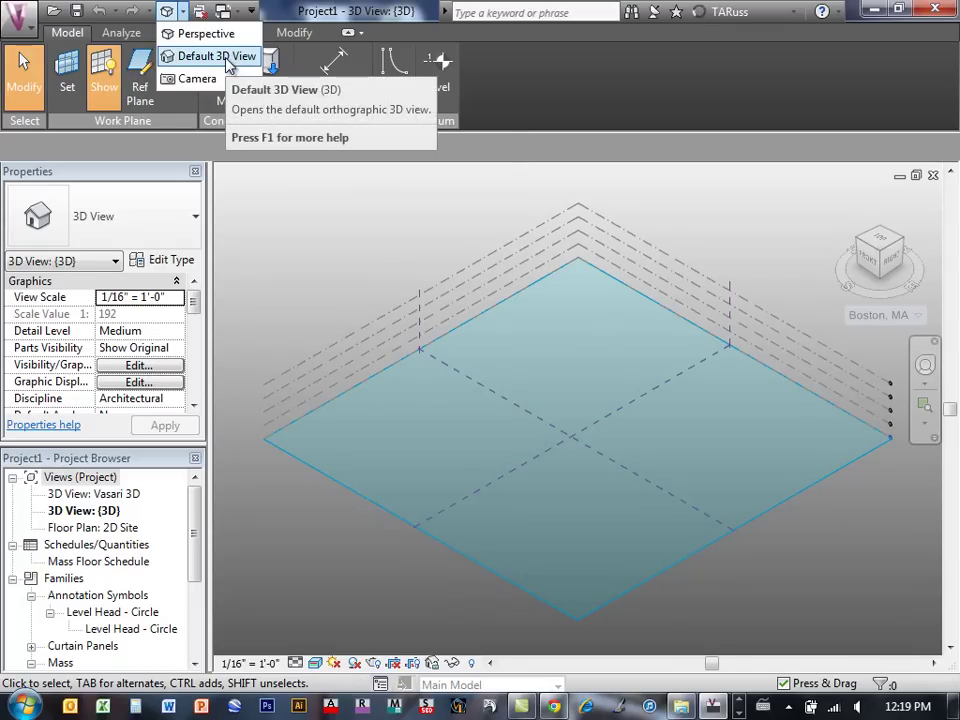
click(645, 197)
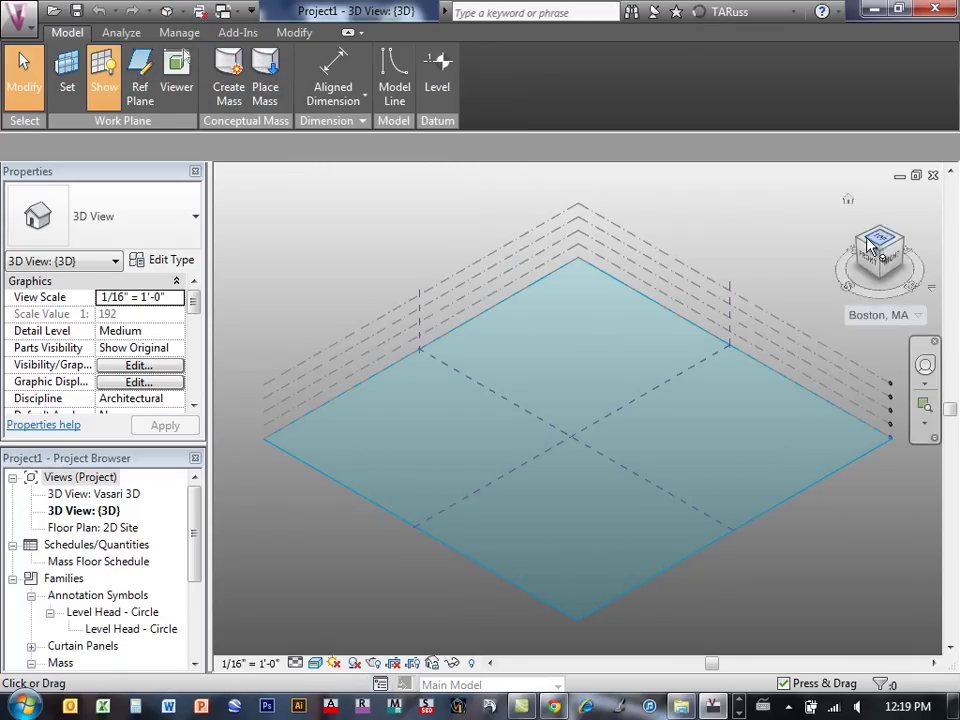
Step: Set the project address to London, England in the location and weather settings
click(916, 317)
click(878, 340)
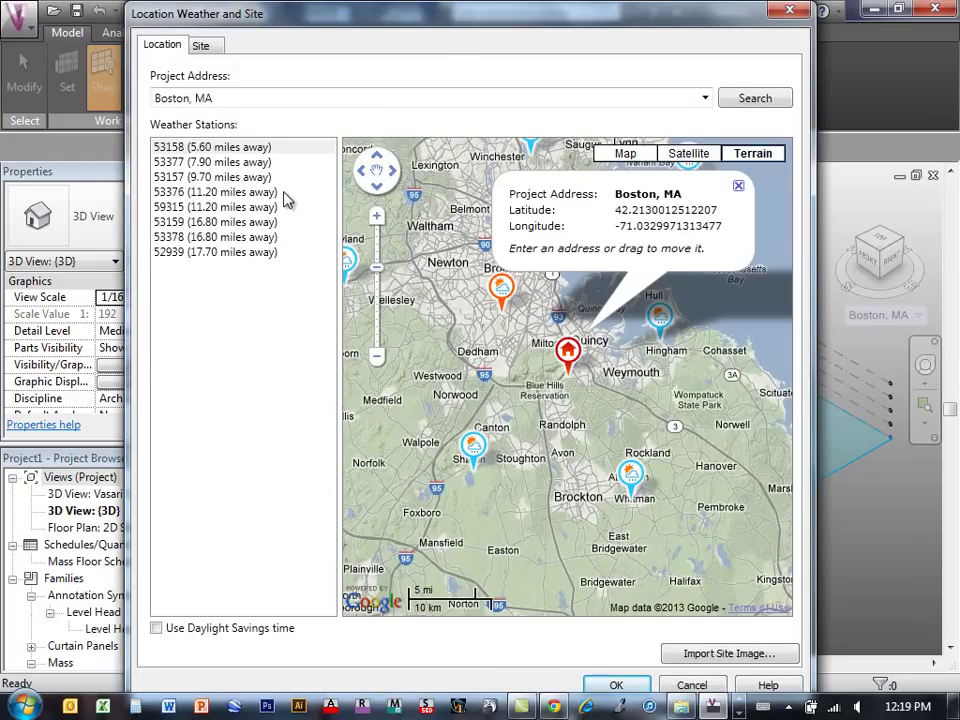
click(227, 99)
text(Lond)
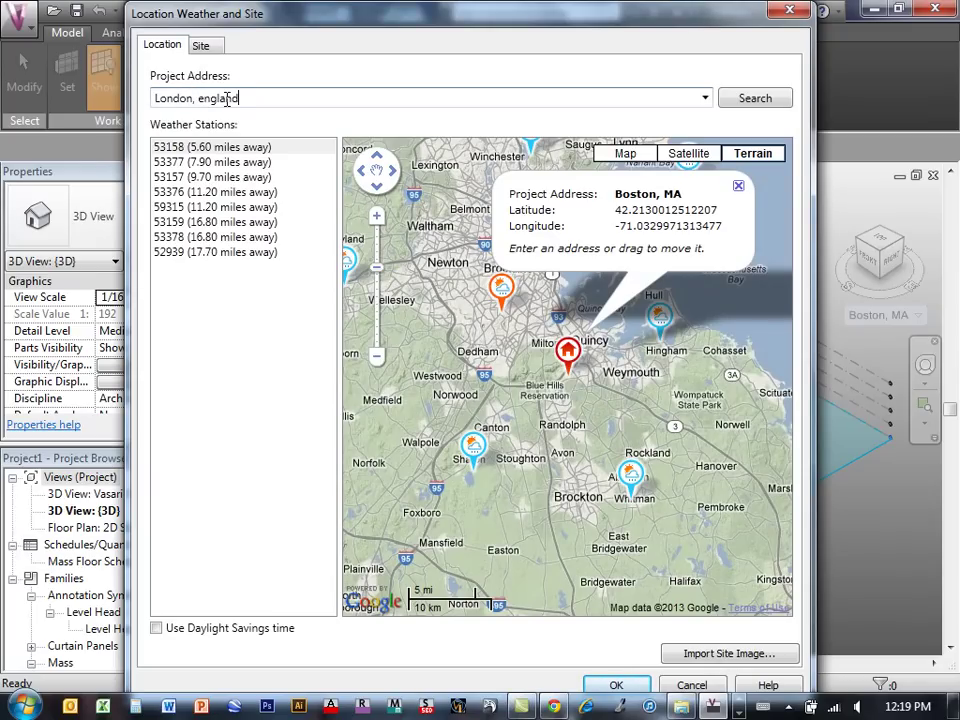
key(Return)
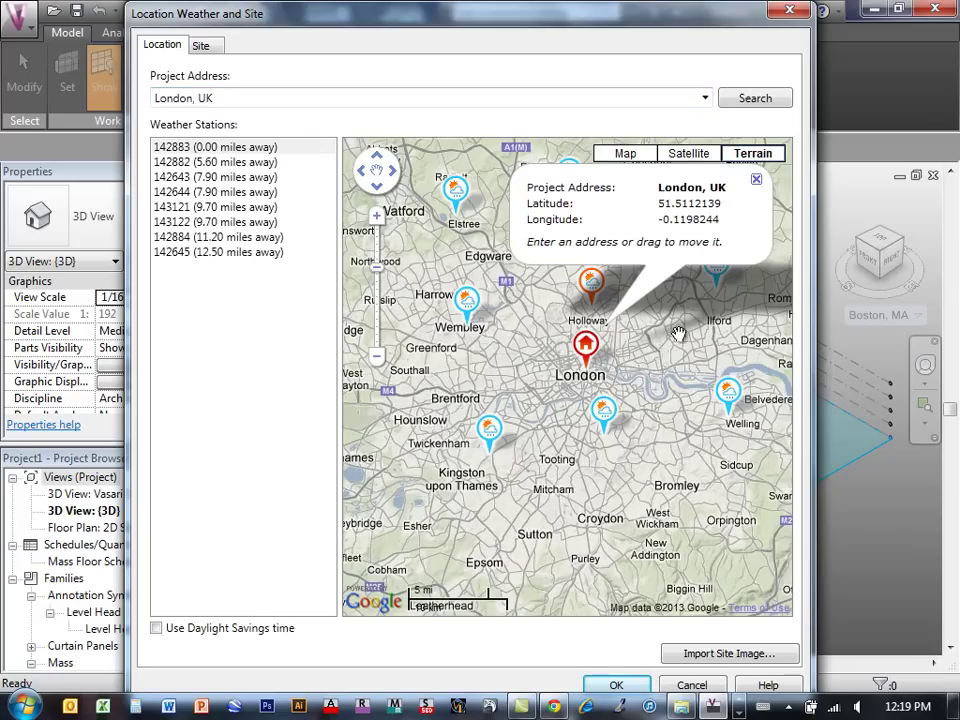
Step: Select weather station 142882, just south of central London on the map, and apply the location settings
drag(650, 352, 617, 371)
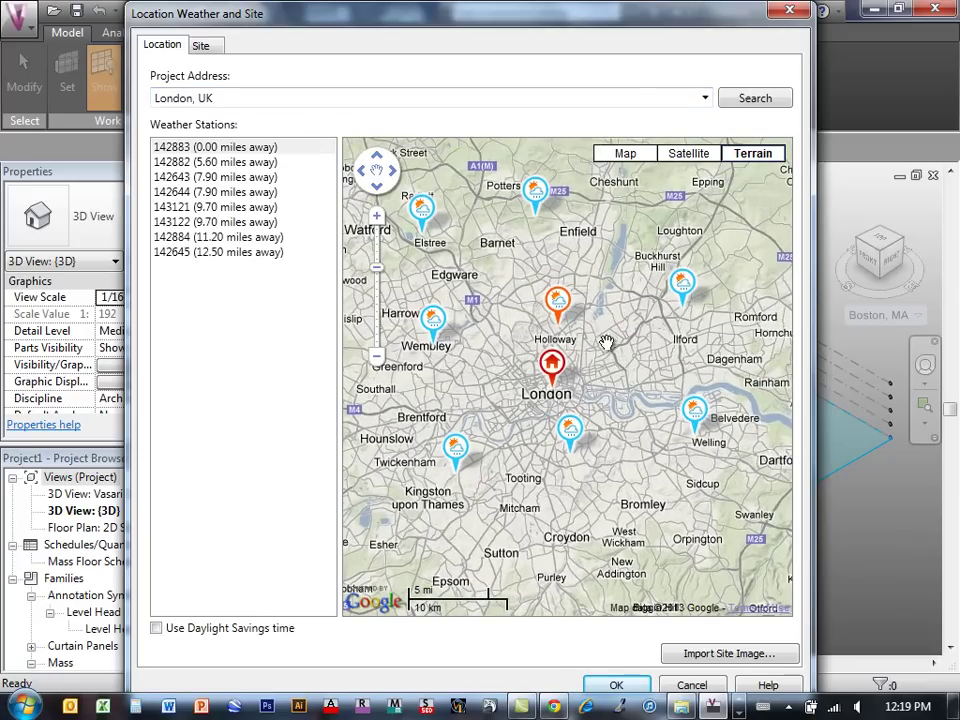
drag(655, 379, 674, 319)
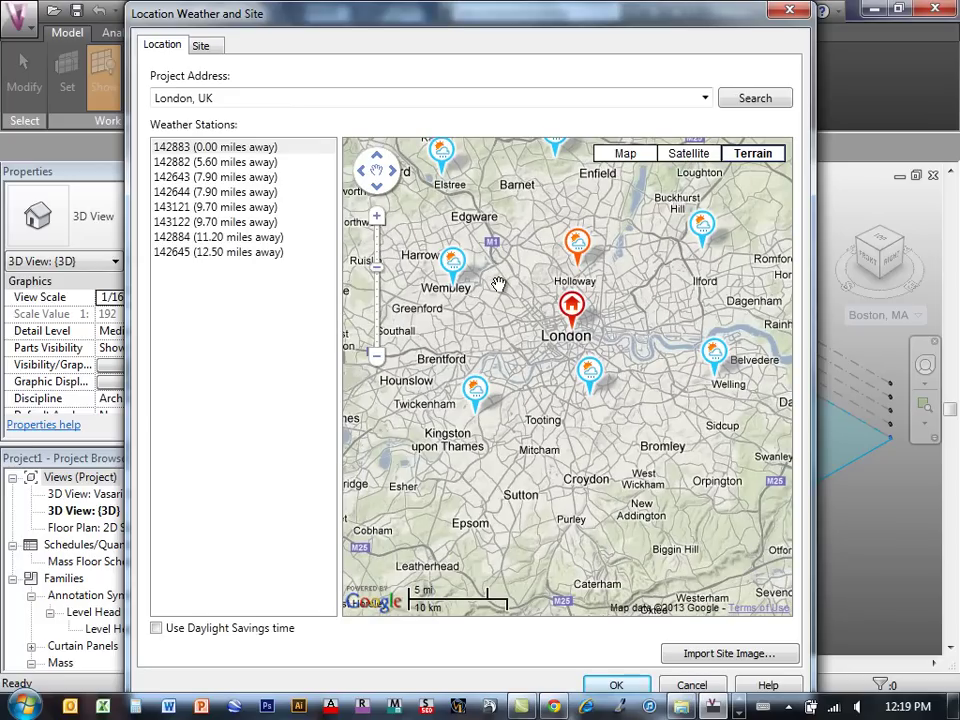
drag(545, 280, 533, 285)
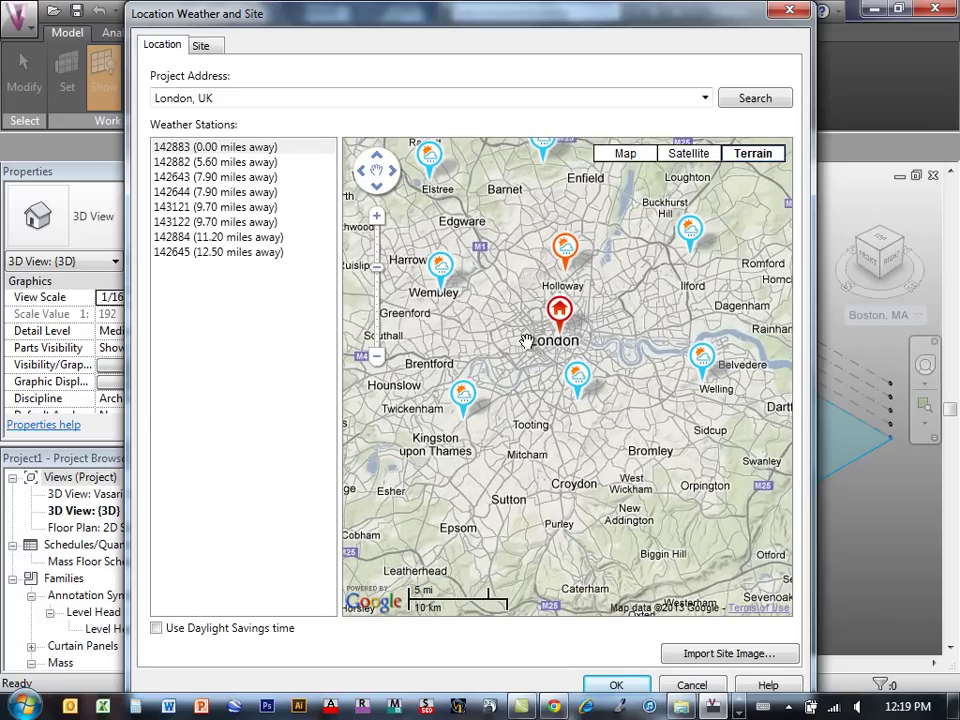
mouse_move(442, 268)
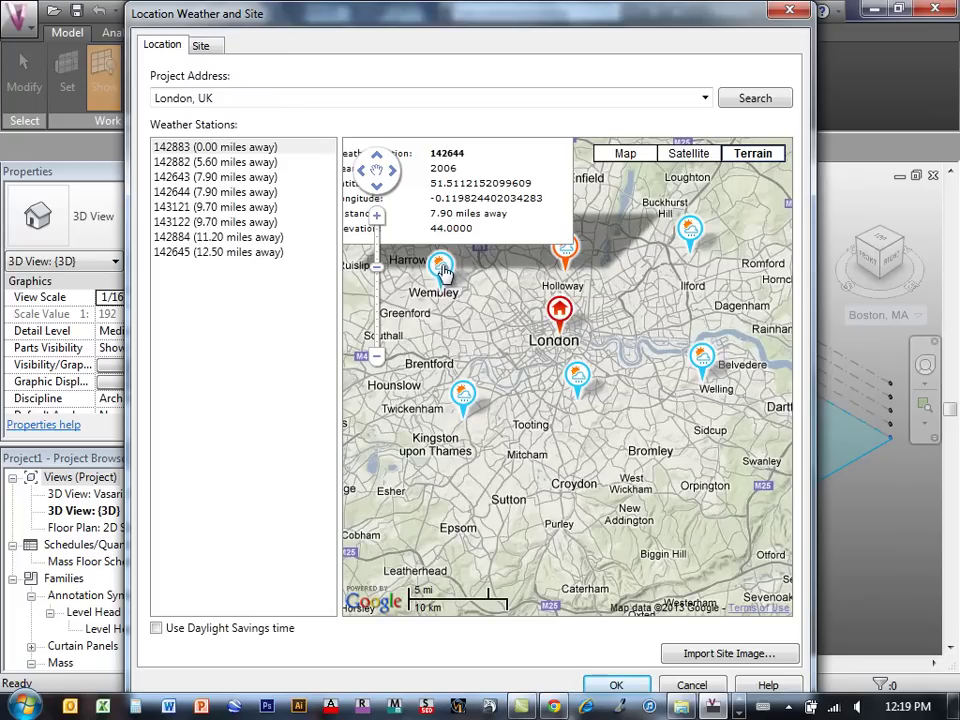
mouse_move(578, 377)
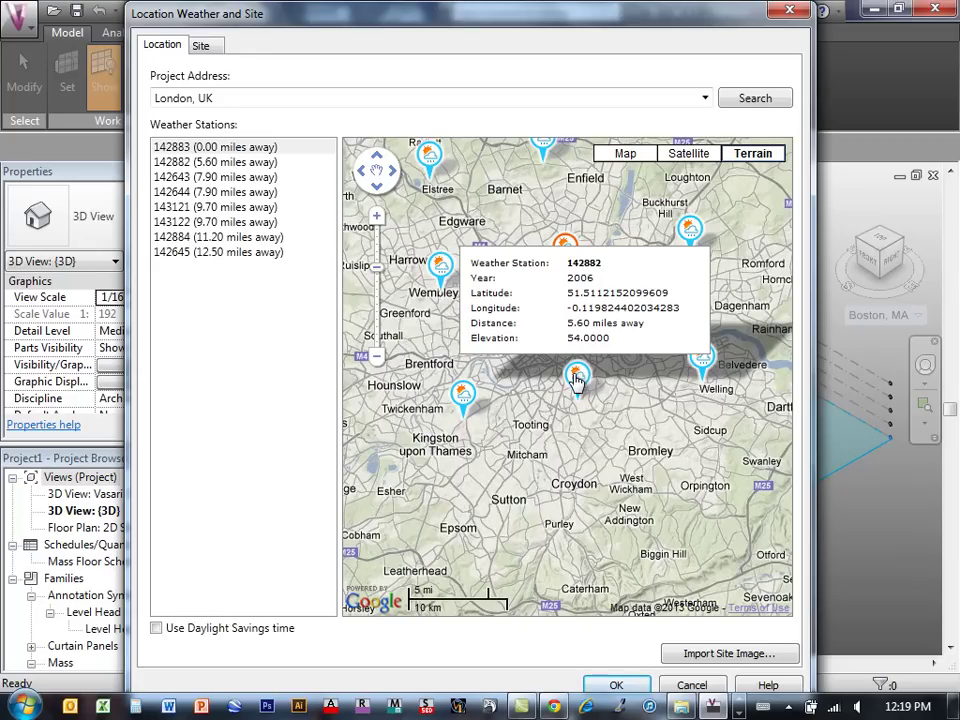
mouse_move(580, 268)
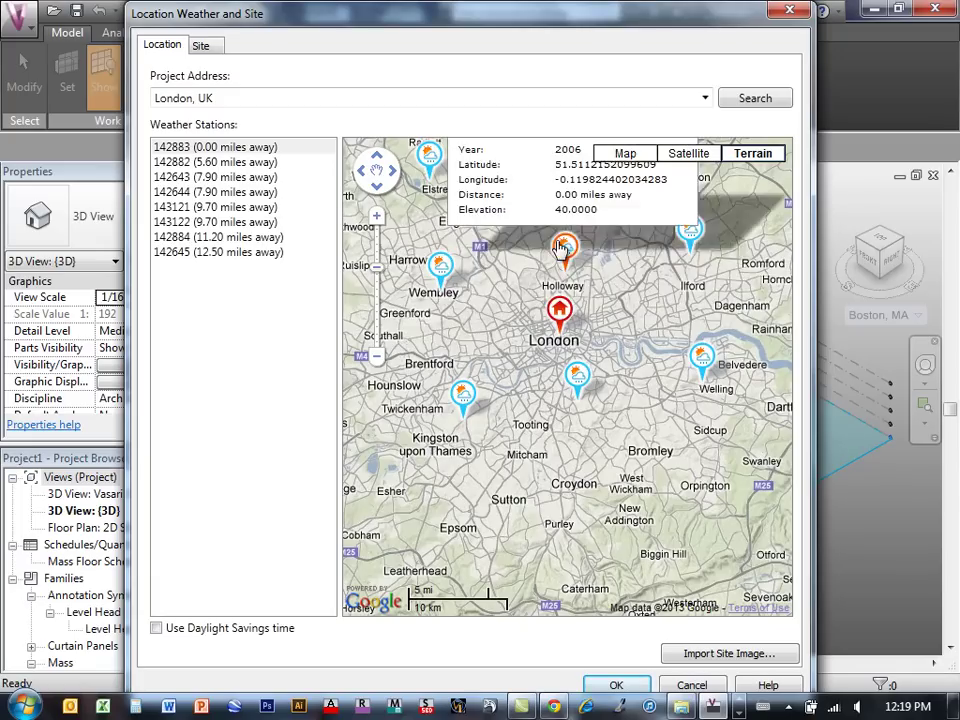
click(578, 380)
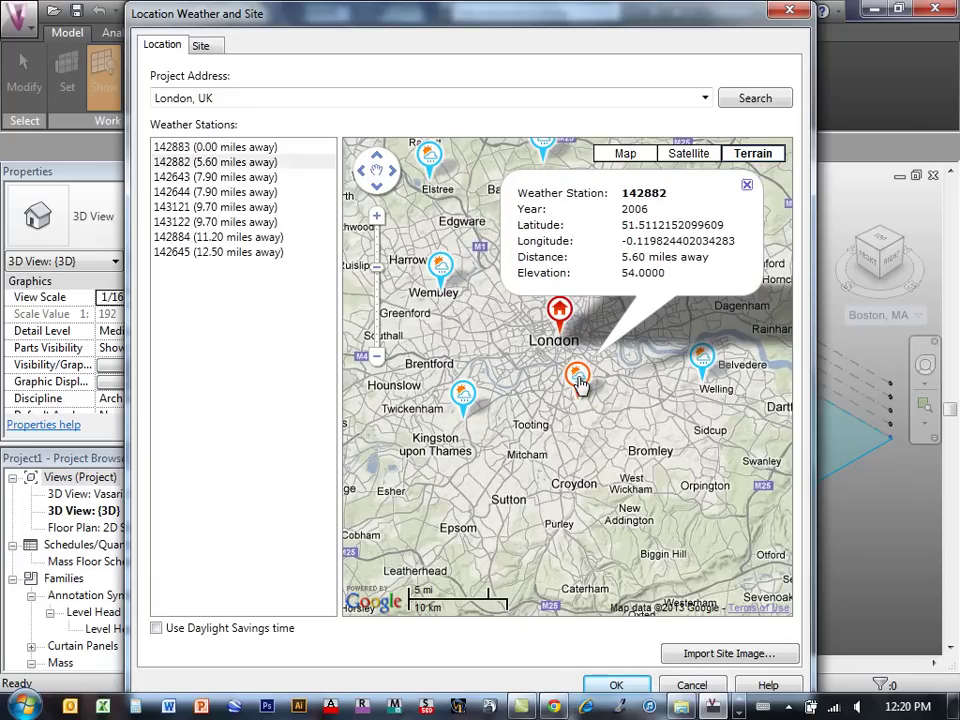
click(617, 686)
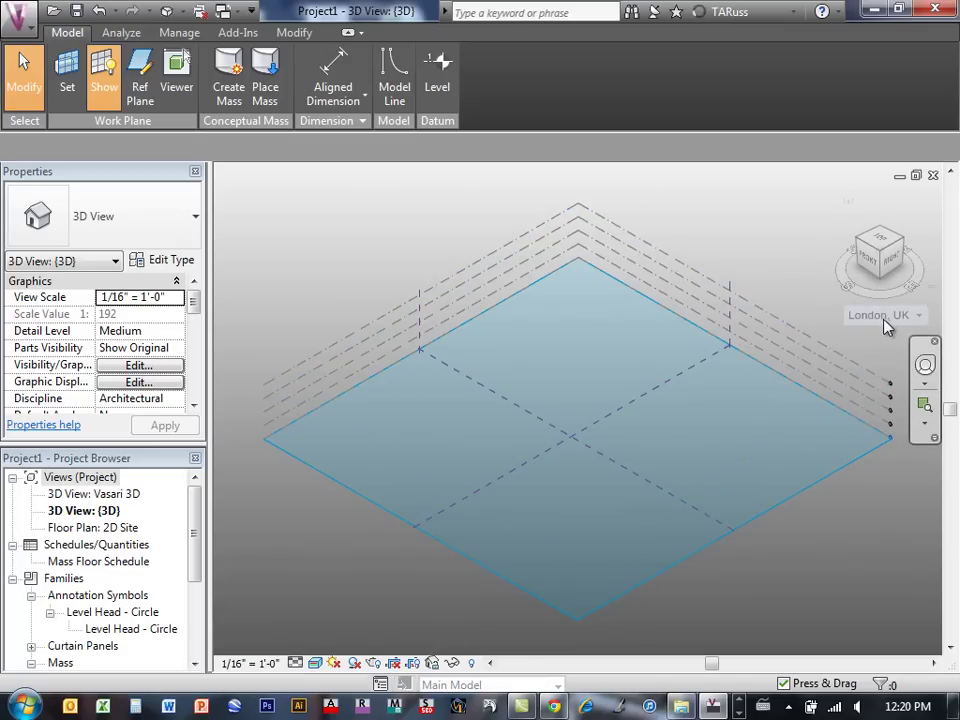
Step: Set the project's length units to millimeters
click(178, 33)
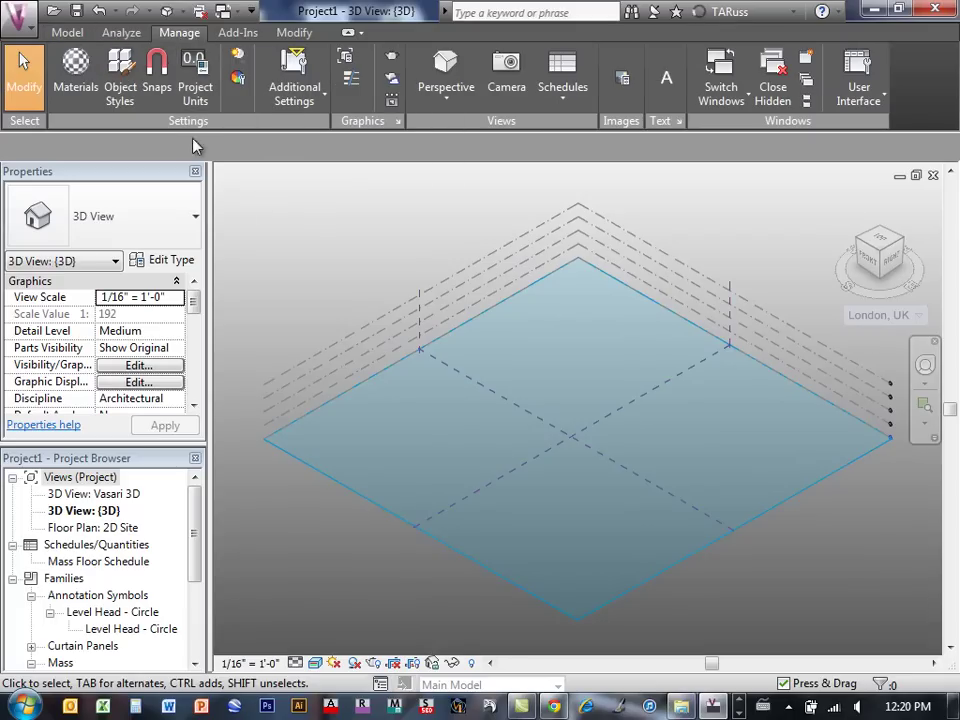
click(197, 90)
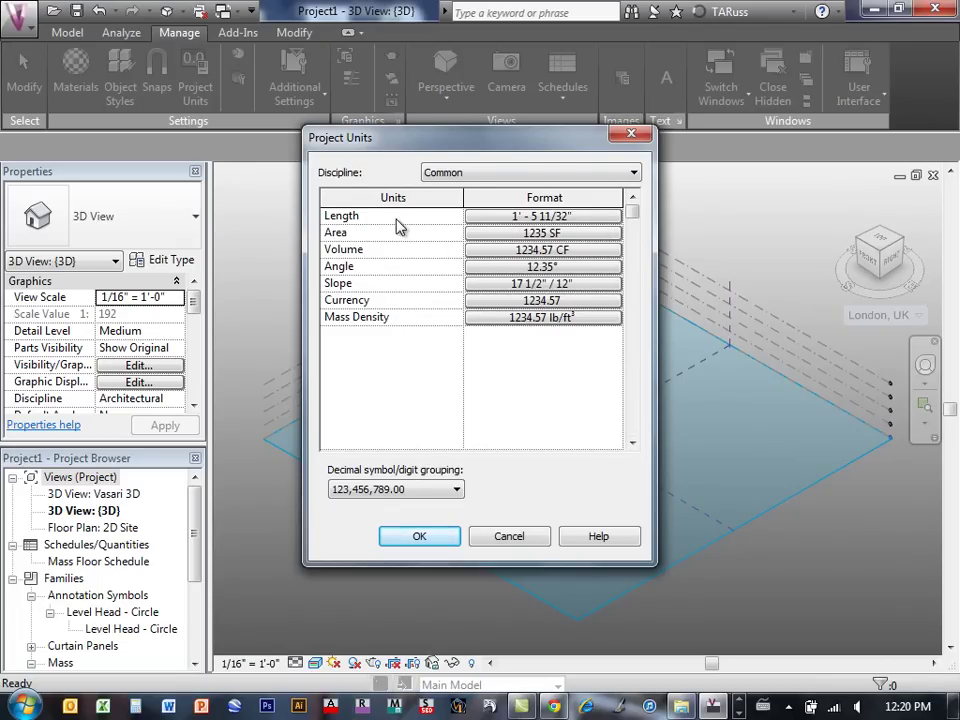
click(516, 216)
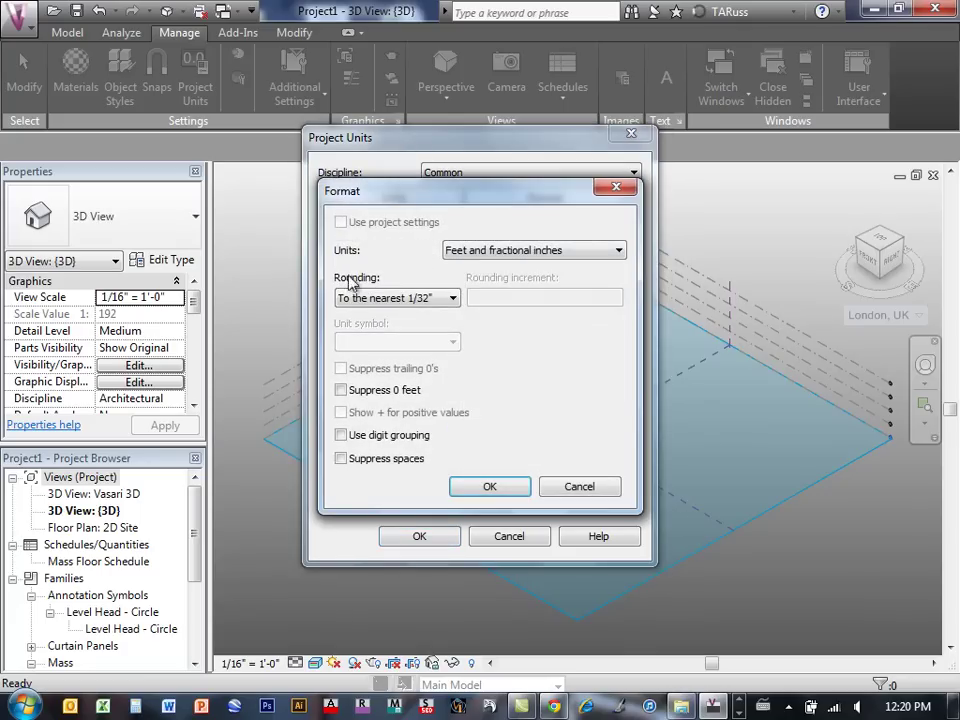
click(495, 252)
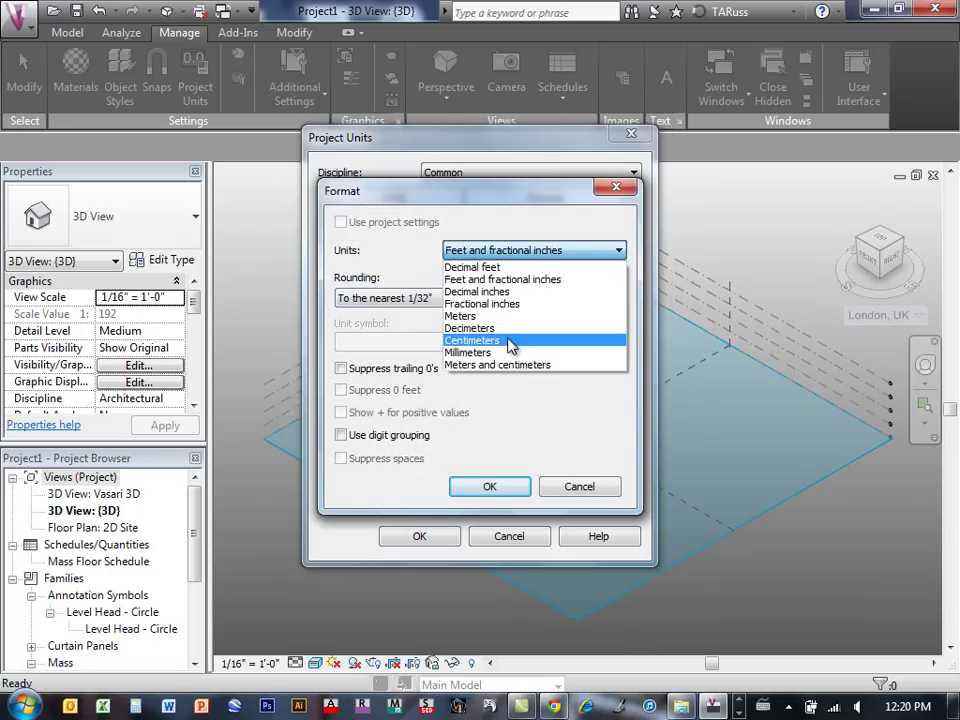
click(490, 353)
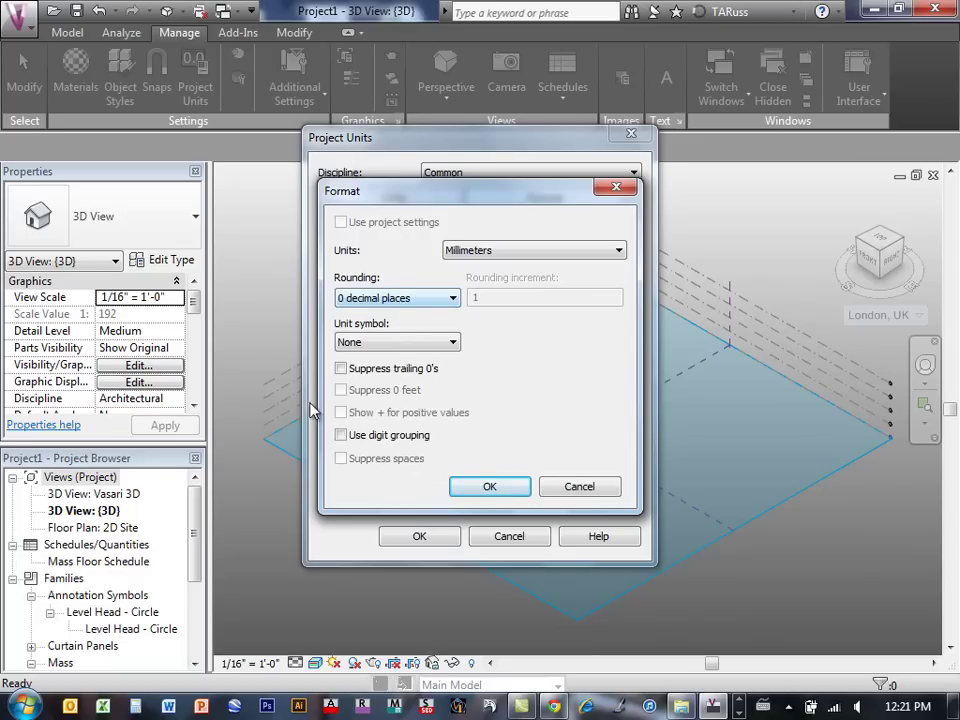
click(490, 486)
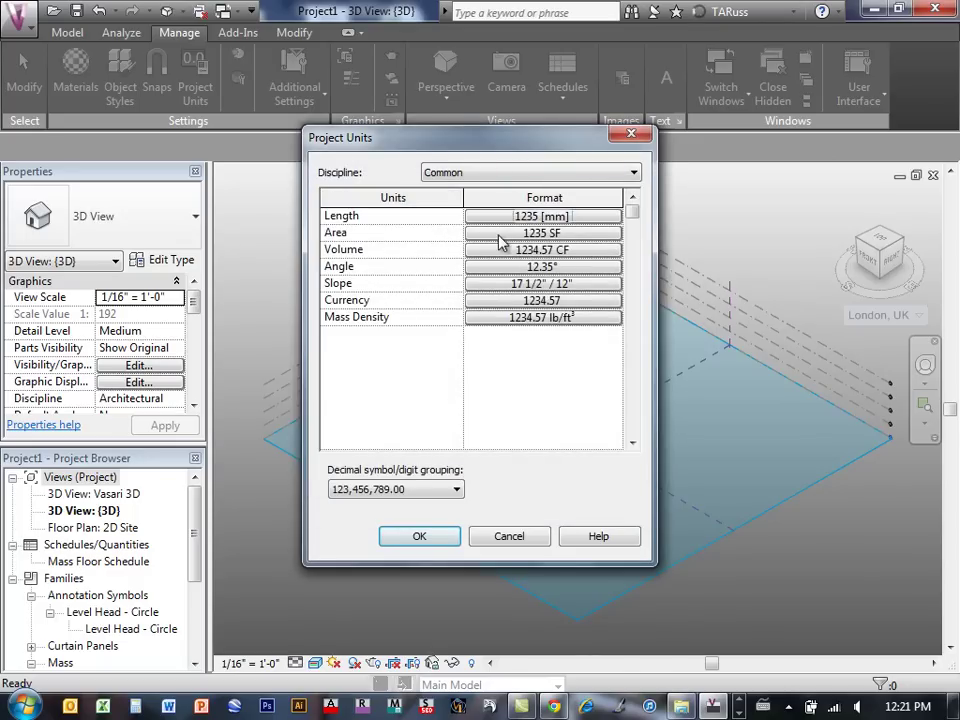
Step: Set the project's area units to square meters and apply the project units
click(541, 233)
click(500, 252)
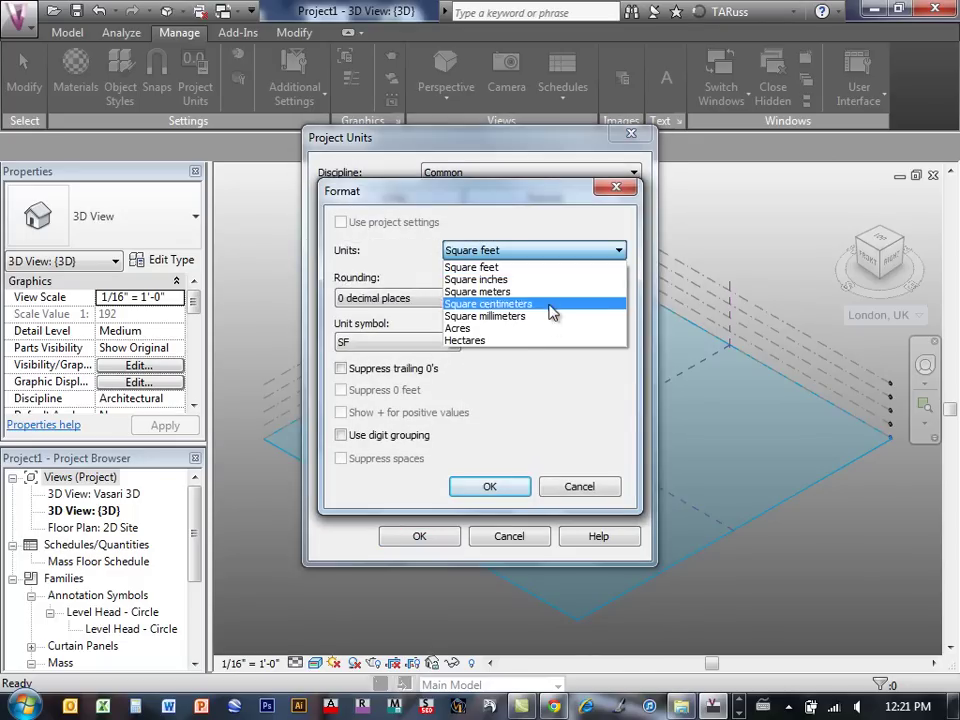
click(485, 291)
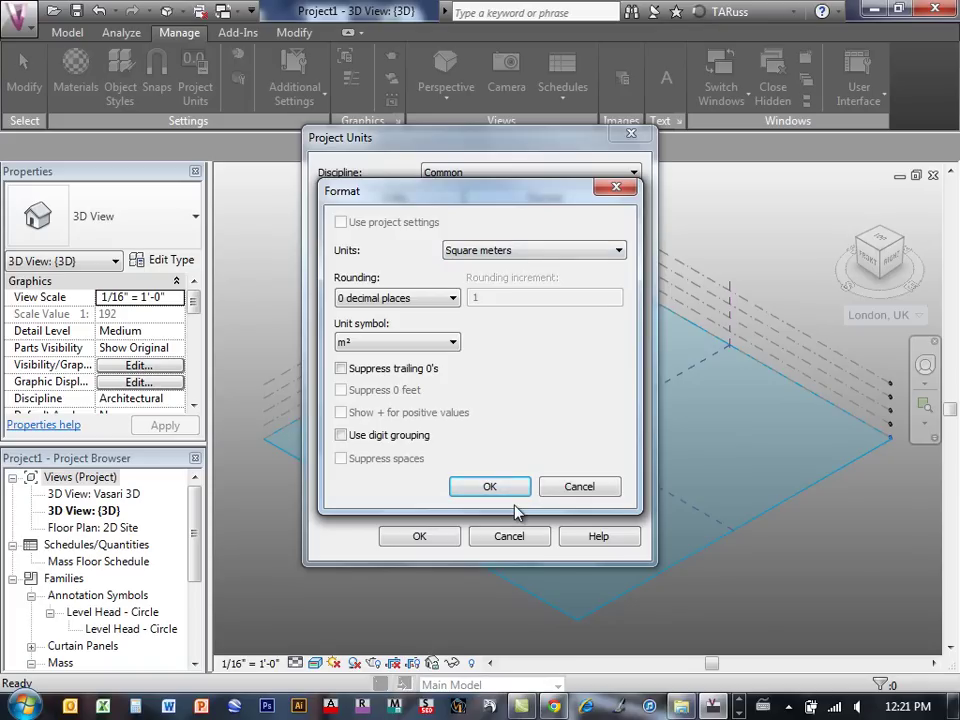
click(490, 487)
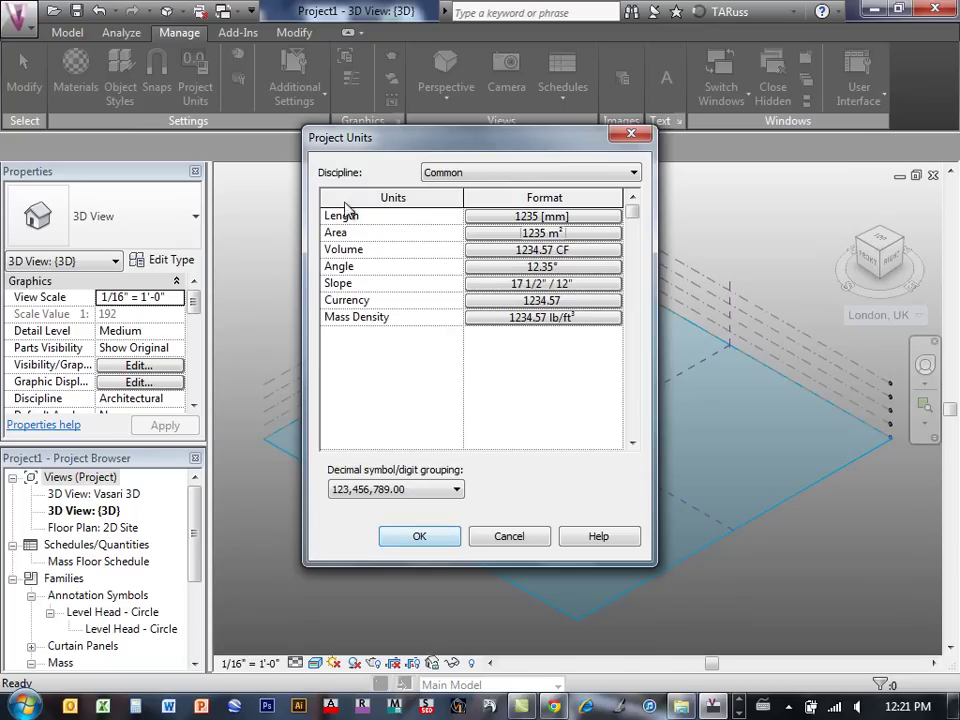
click(424, 537)
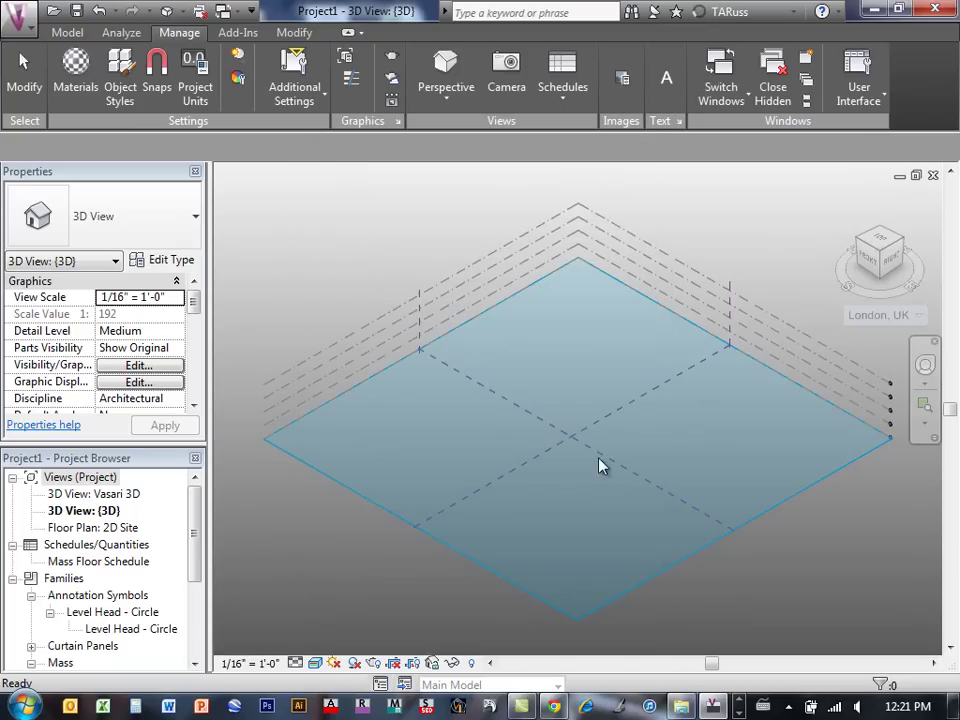
Step: Check the spacing between the levels in the front view, from the topmost level down to Level 2
mouse_move(450, 236)
middle_down()
mouse_move(433, 279)
mouse_move(465, 248)
mouse_move(454, 225)
middle_up()
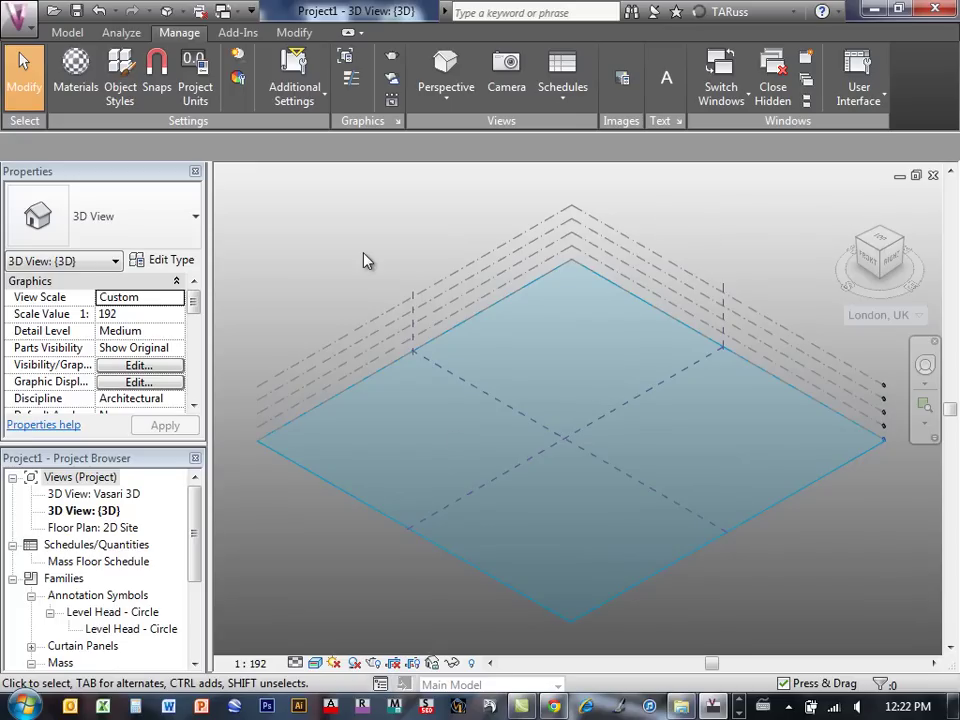
click(870, 258)
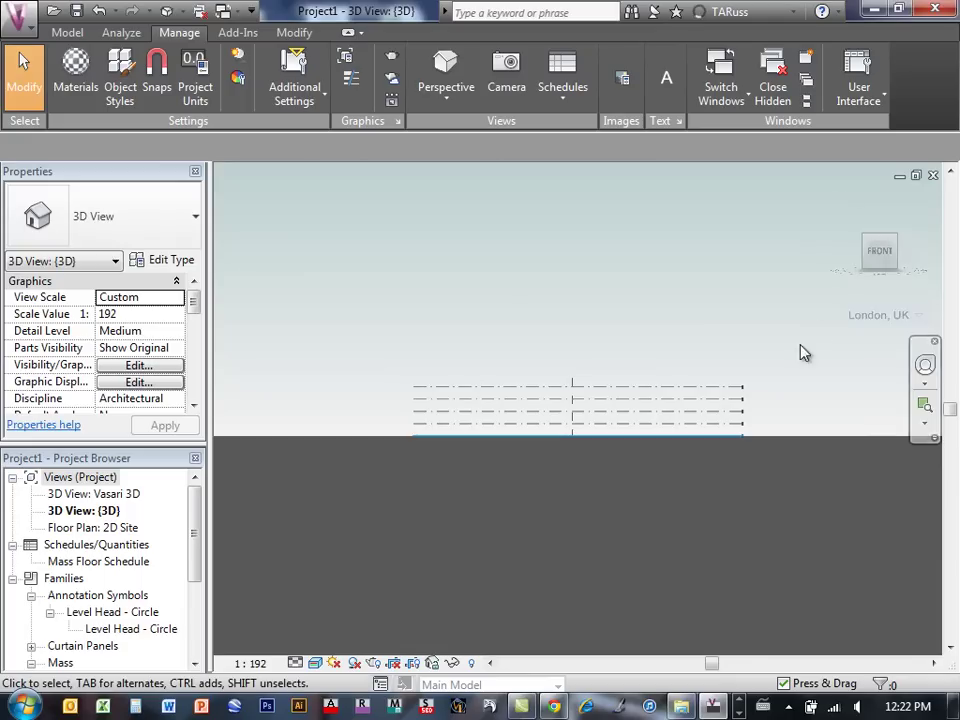
scroll(769, 433, up, 5)
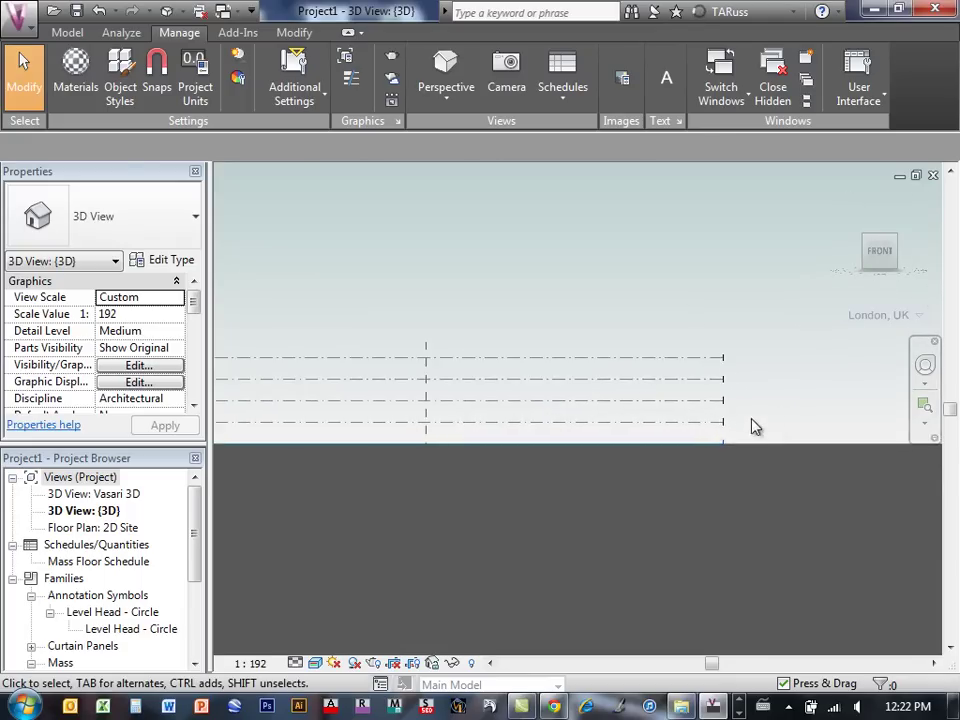
click(666, 283)
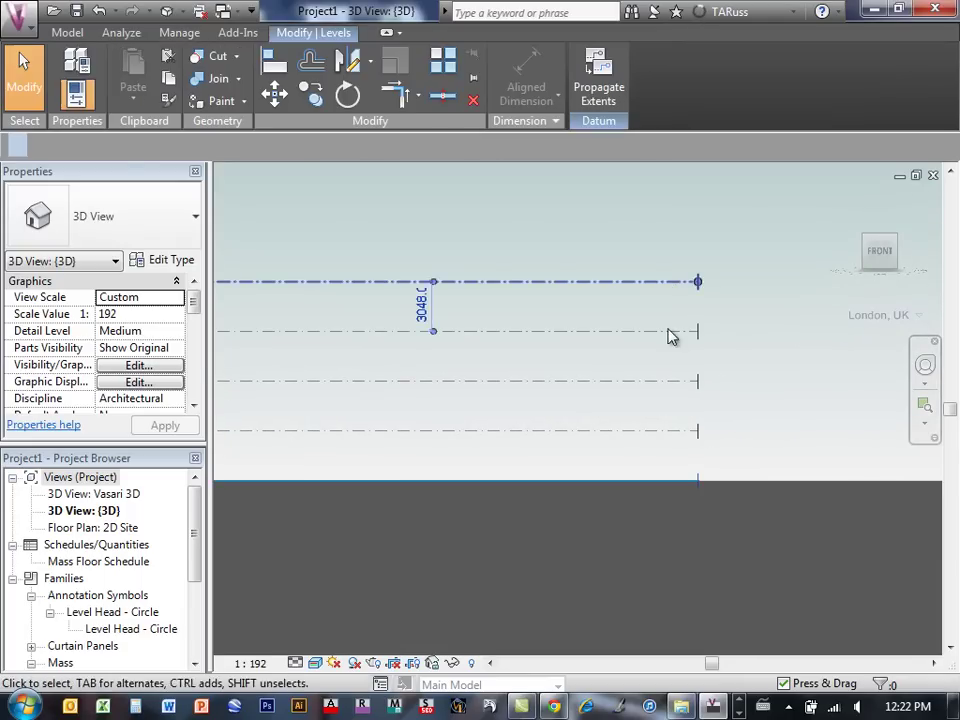
click(595, 333)
click(612, 381)
click(605, 431)
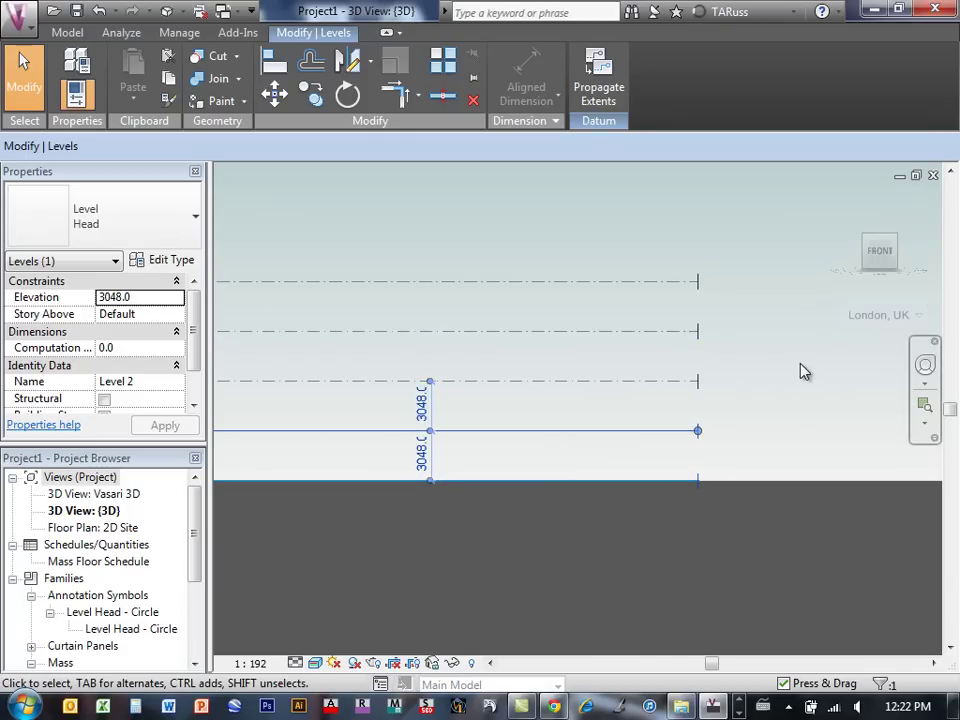
click(897, 245)
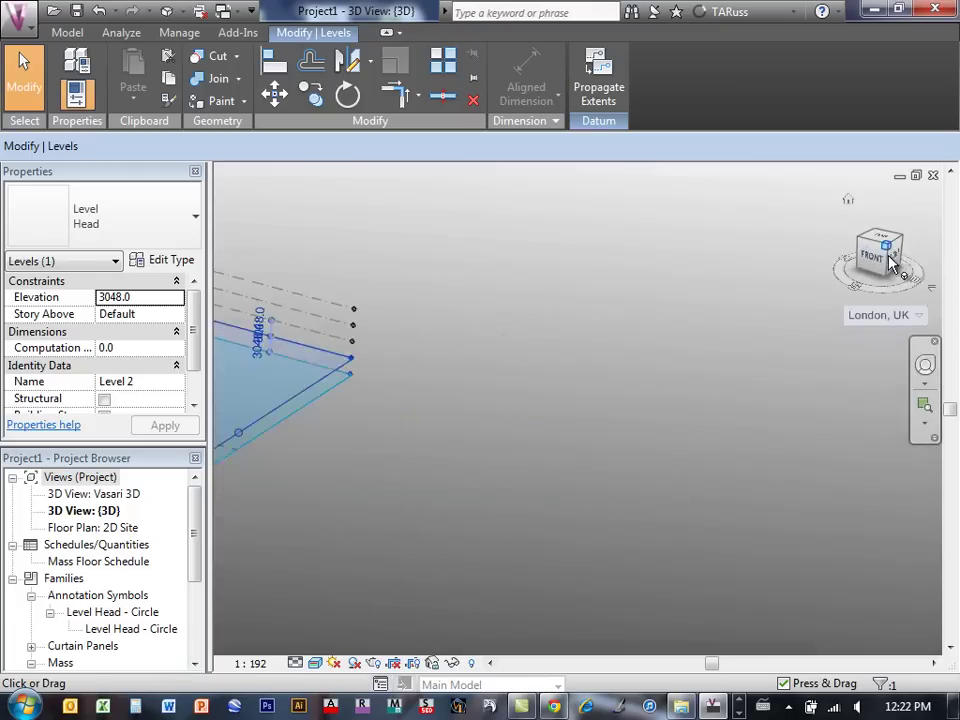
click(397, 268)
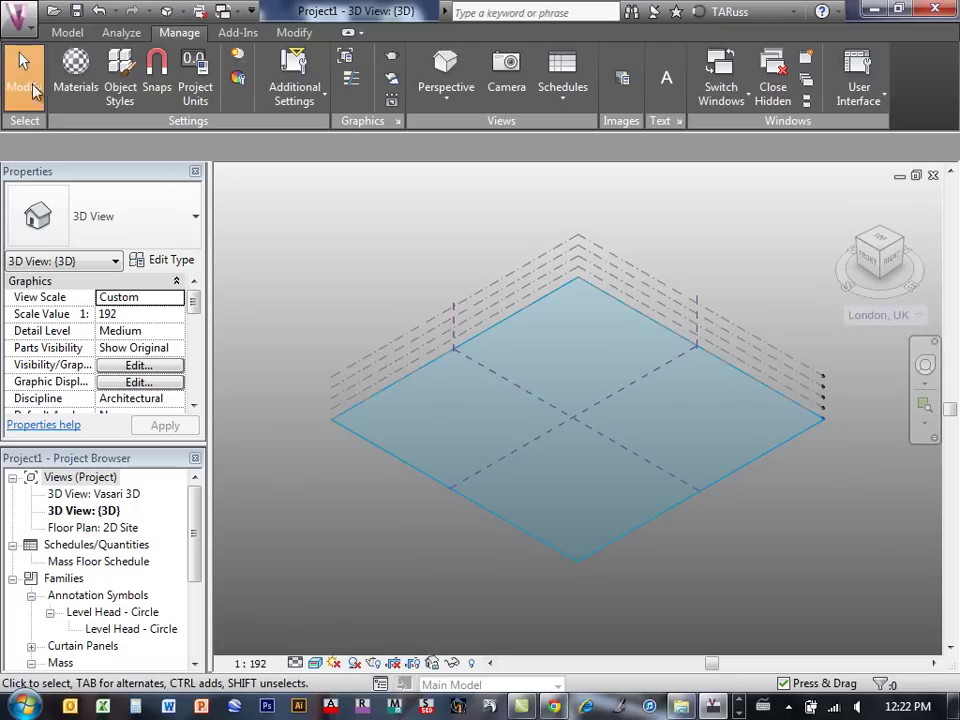
middle_drag(709, 274, 451, 341)
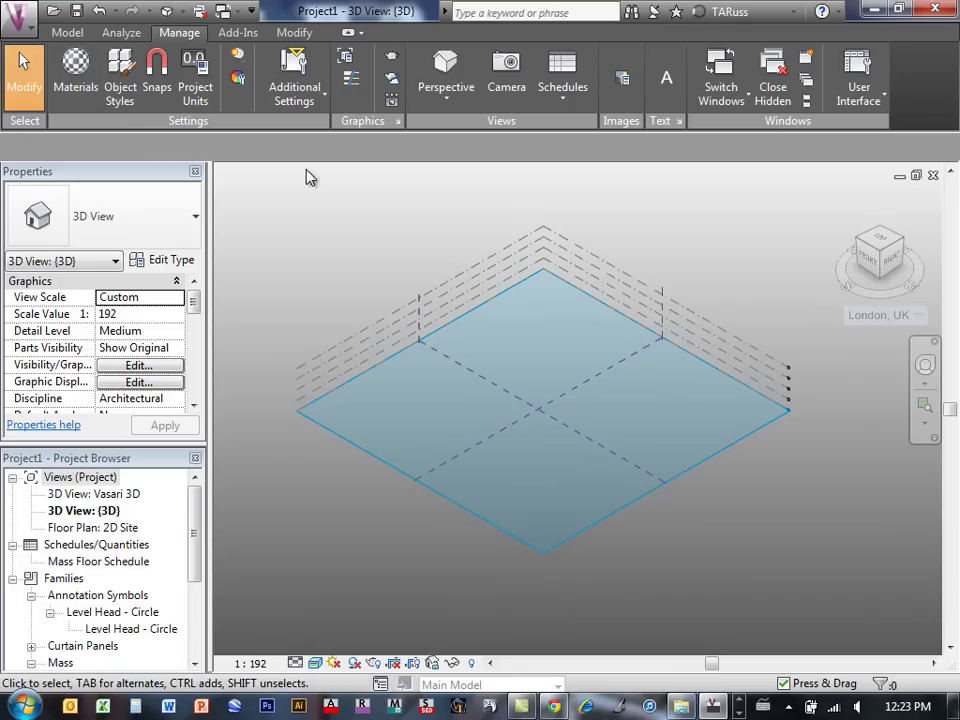
middle_drag(650, 257, 672, 270)
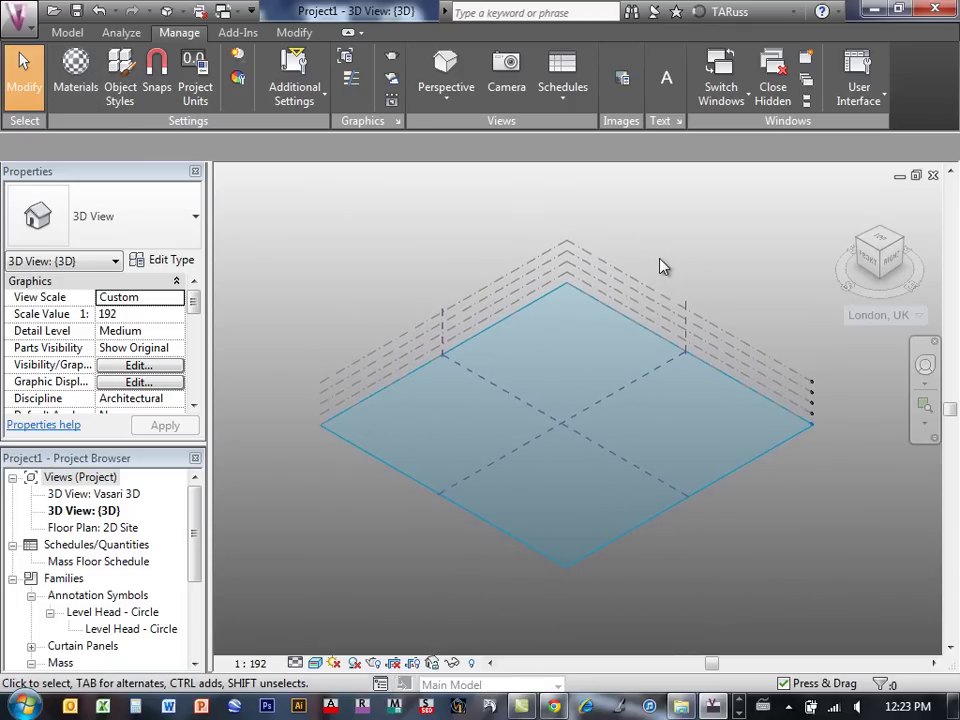